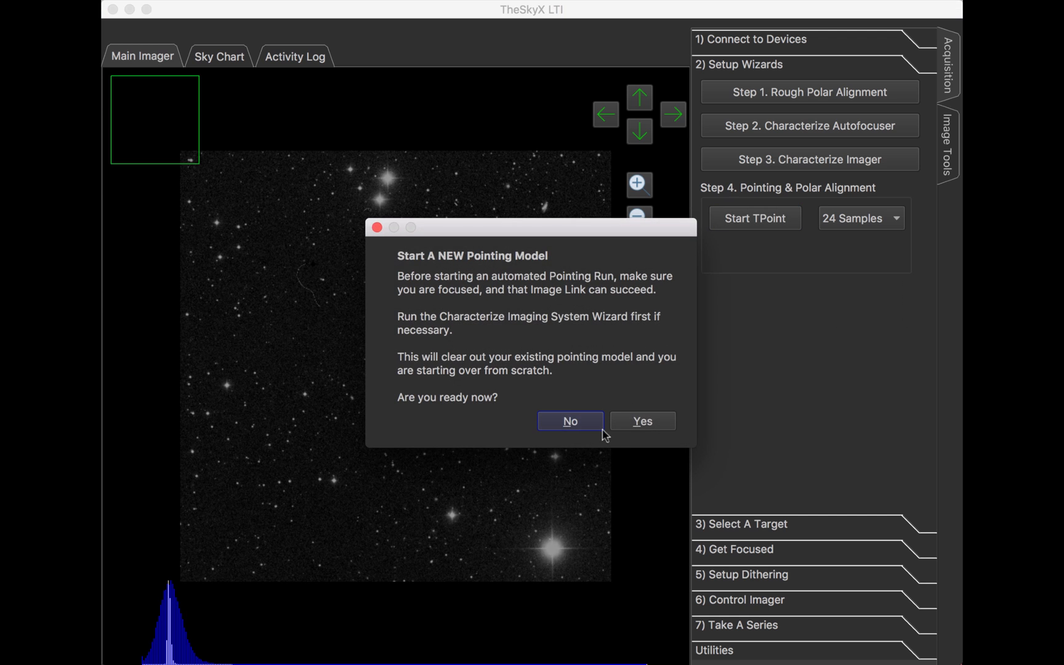
Step: Confirm starting a new 24-sample automated pointing run, clearing the existing pointing model
click(629, 425)
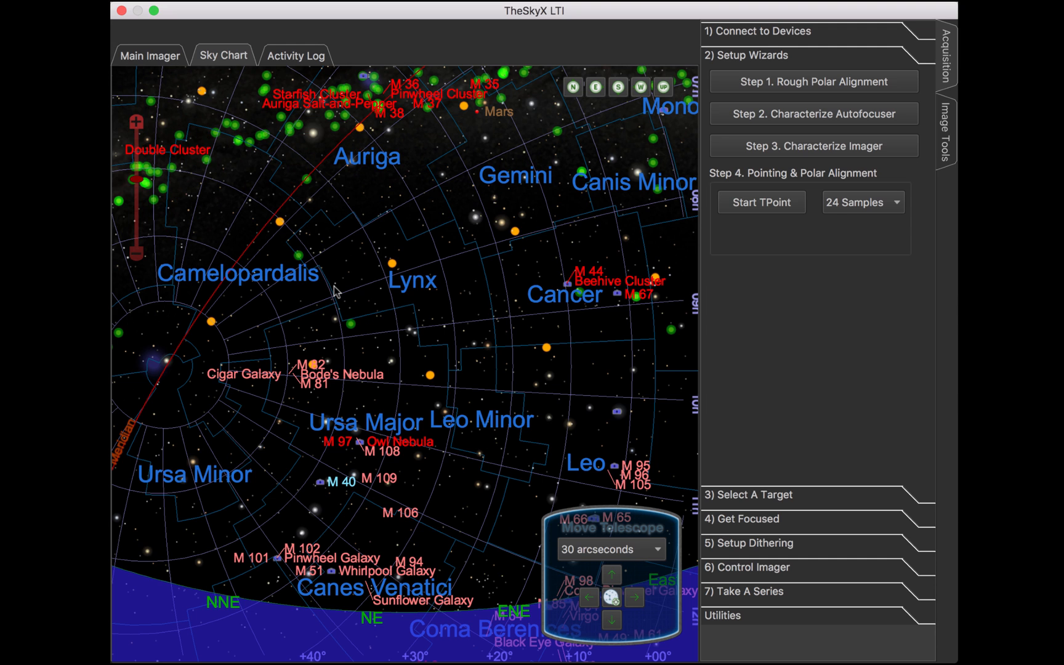
click(845, 209)
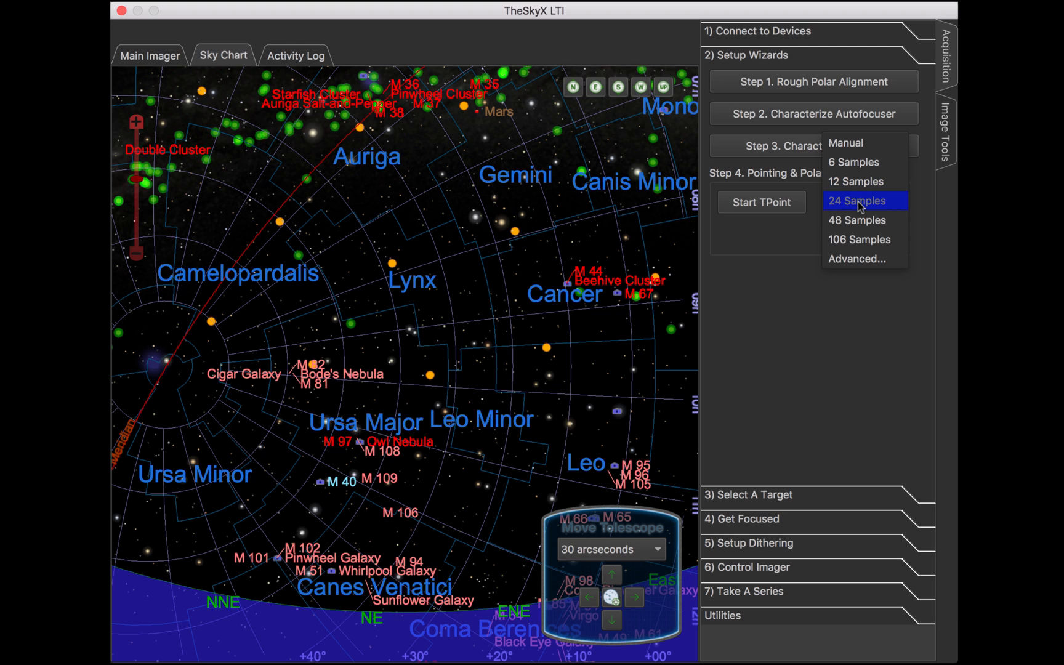
click(859, 202)
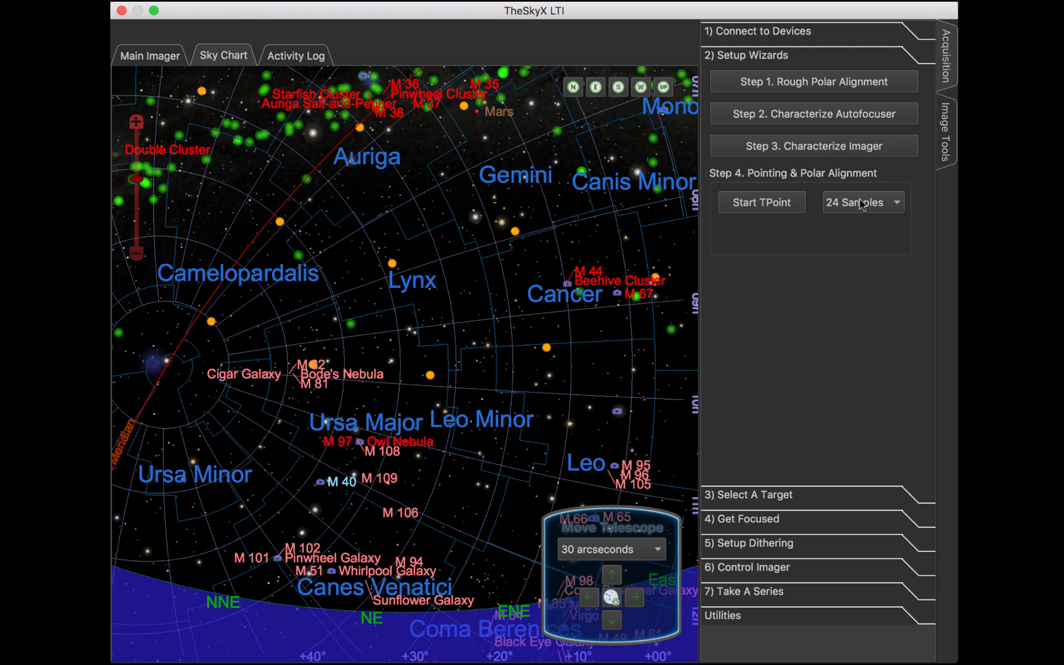
click(861, 204)
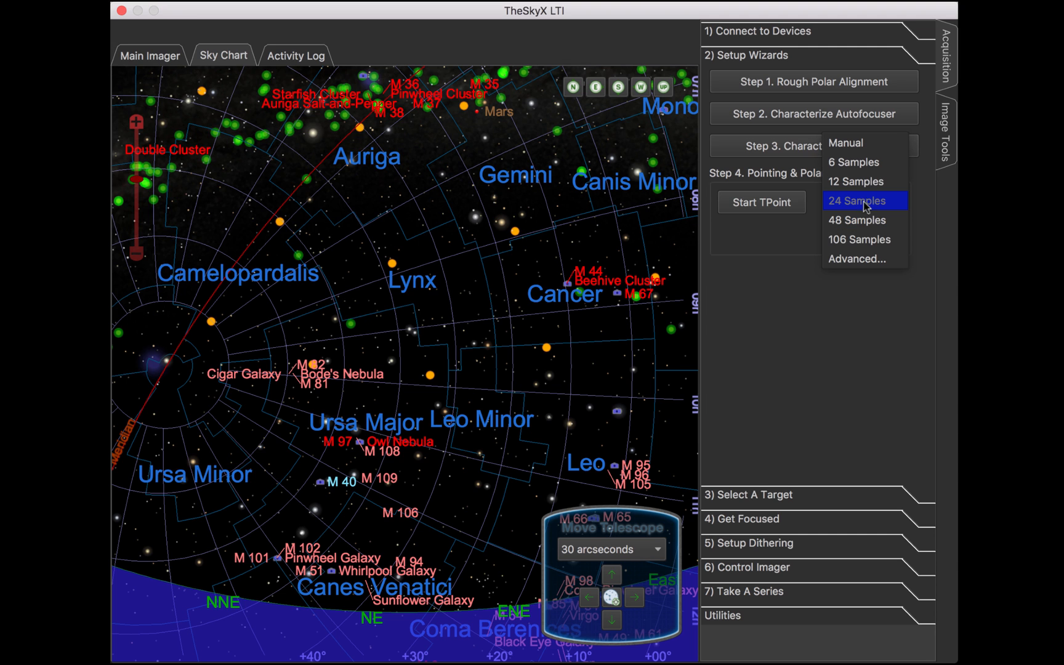
click(853, 208)
click(855, 210)
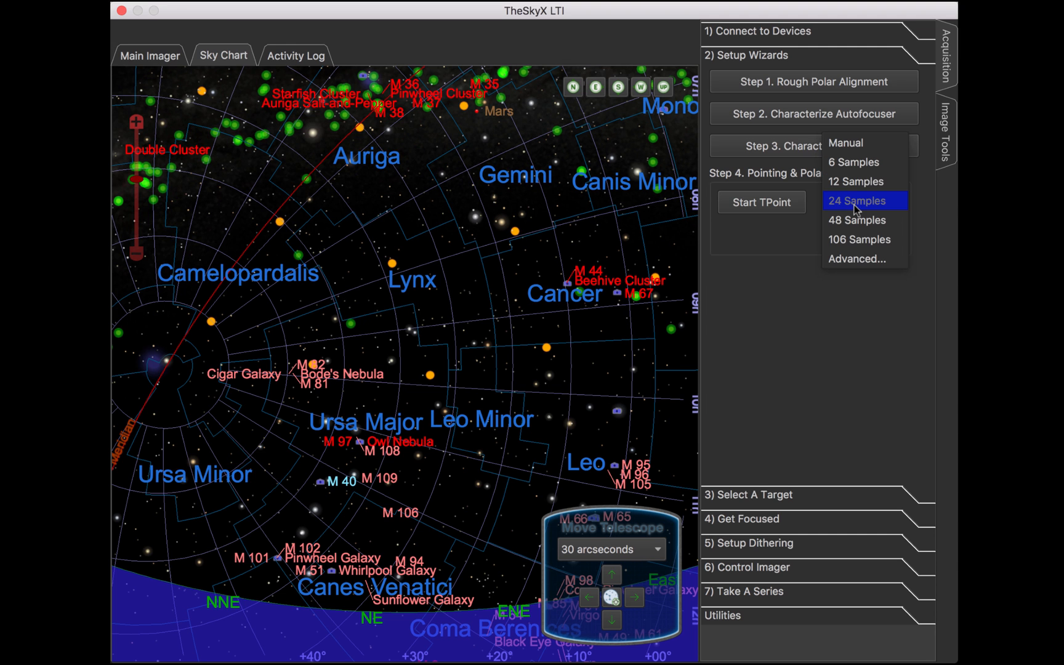
click(856, 210)
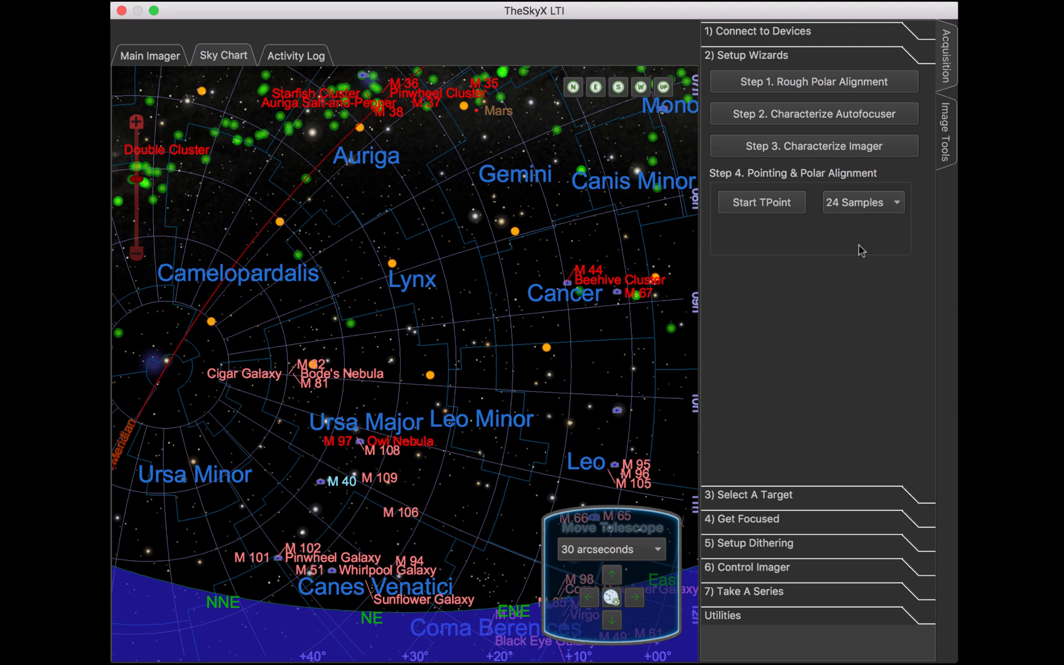
Step: Set the TPoint sampling mode to Manual and enable Add to TPoint in the imager controls
click(864, 205)
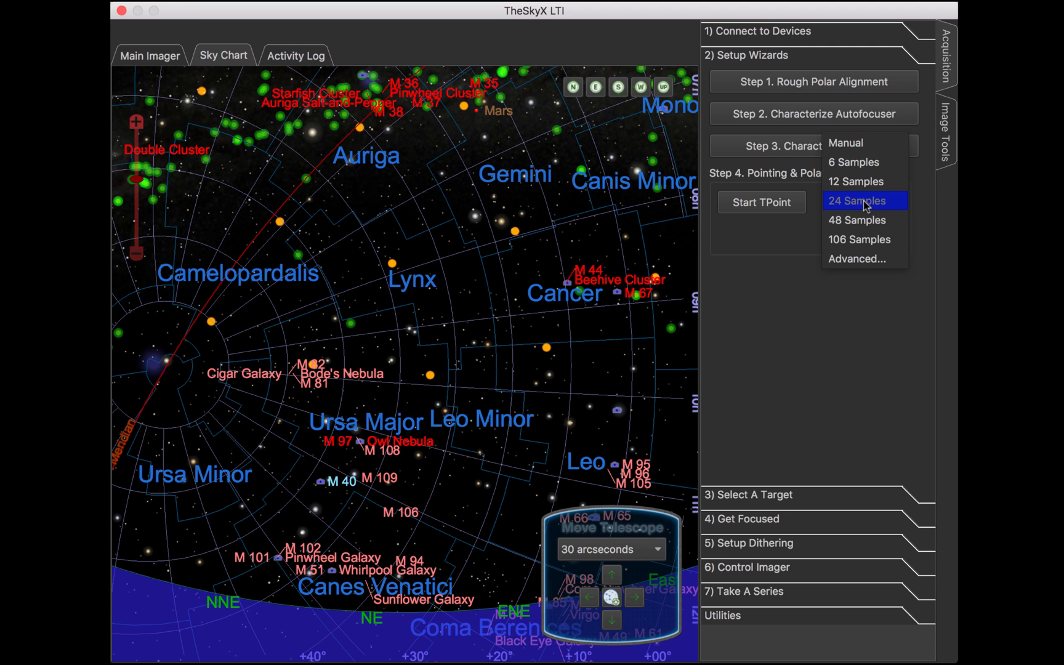
click(857, 146)
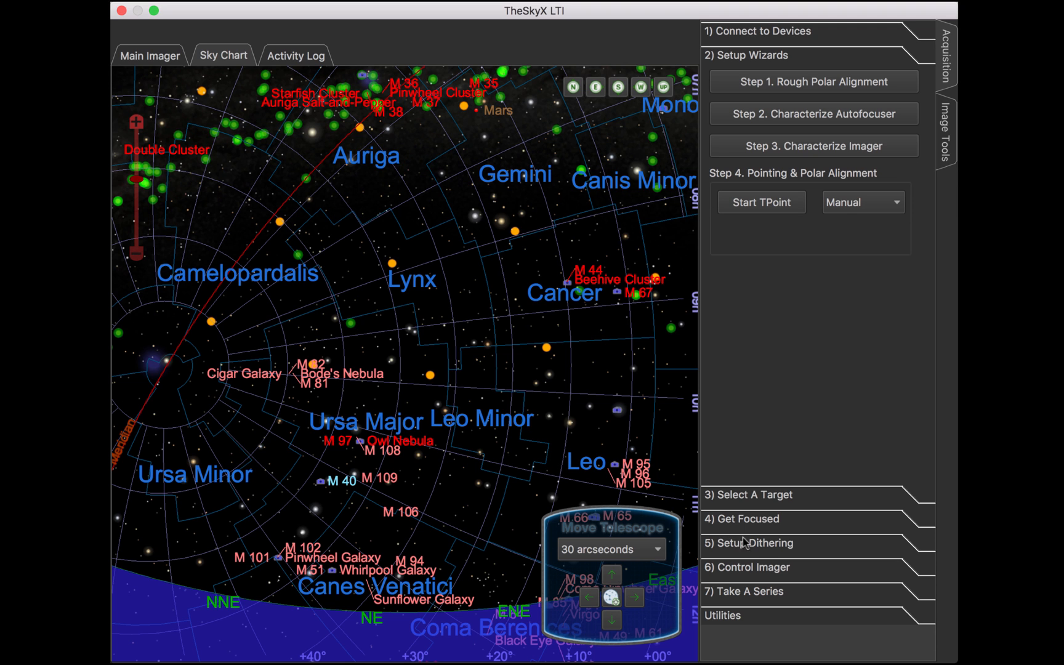
click(765, 571)
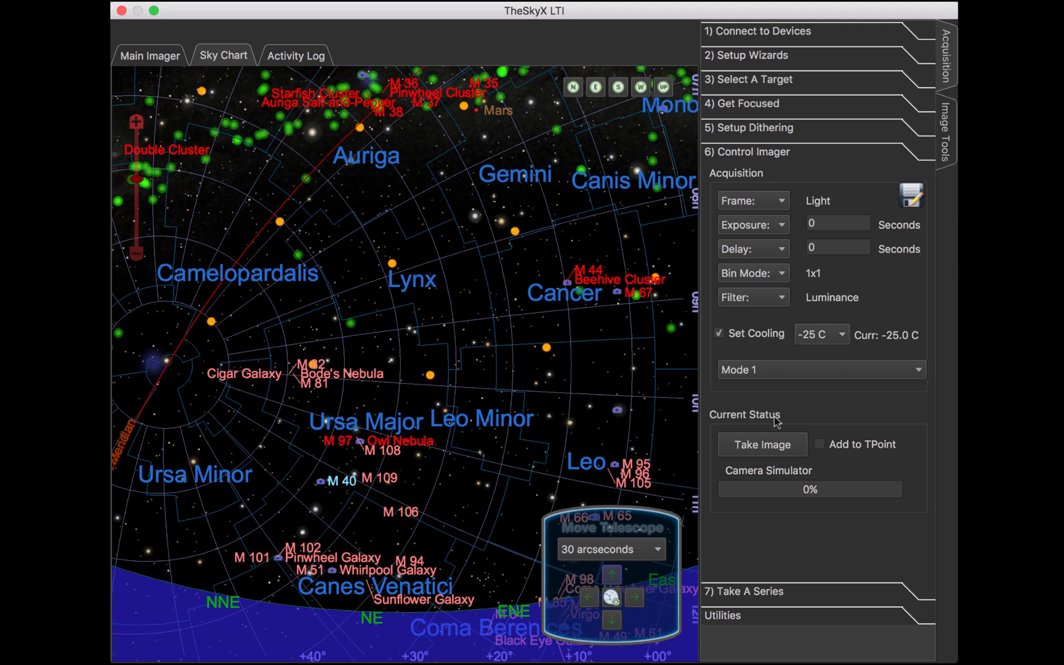
click(819, 444)
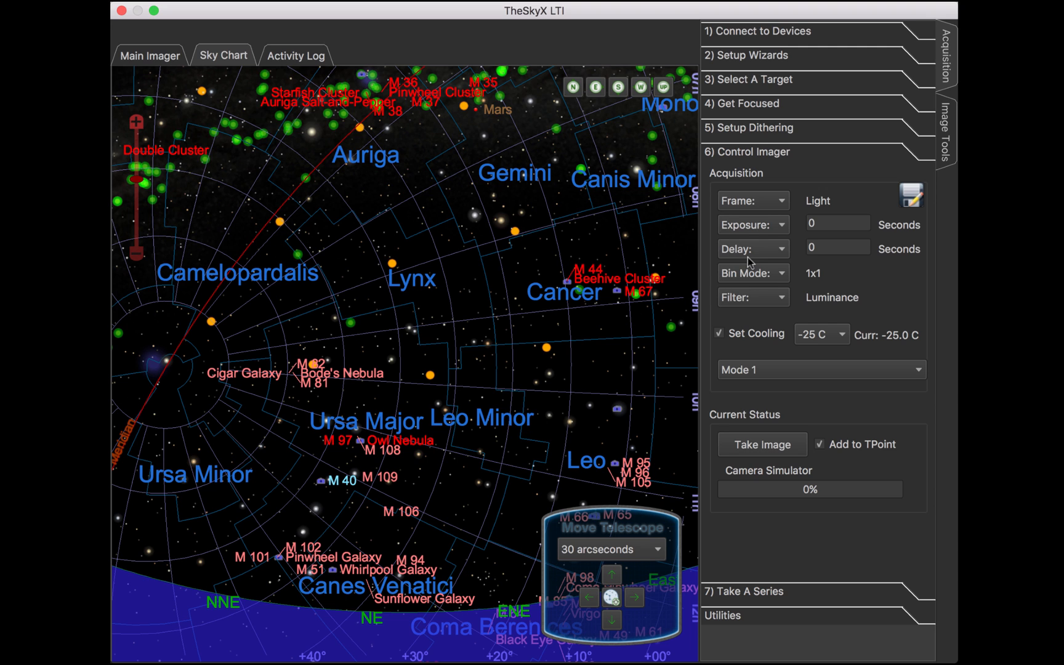
Step: Set the pointing and polar alignment sampling to Advanced and open the full TPoint settings
click(747, 55)
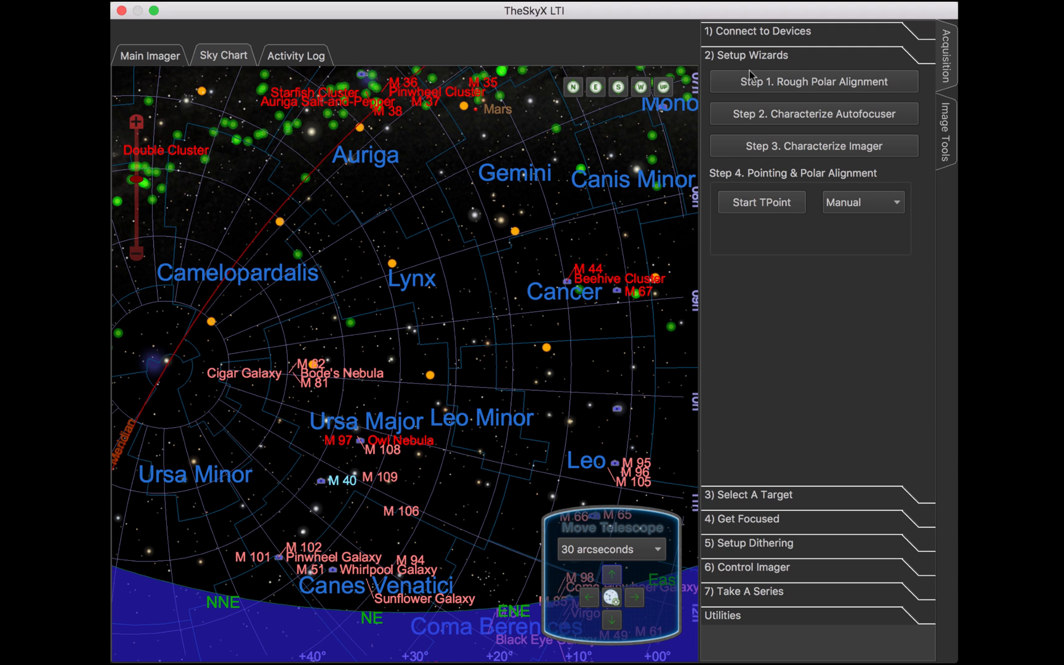
click(829, 212)
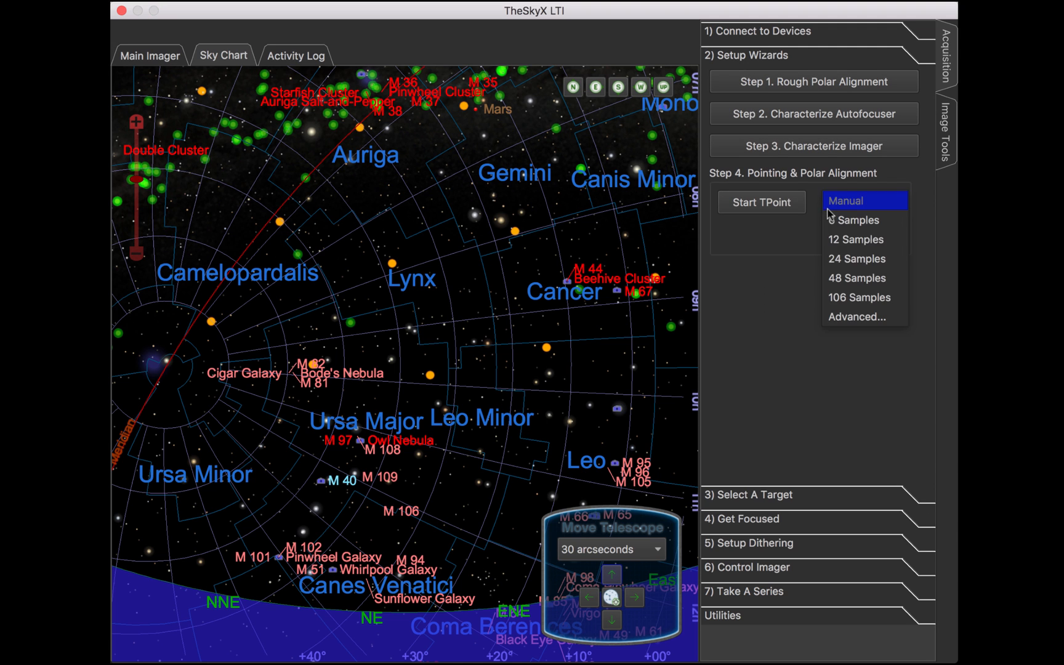
click(848, 317)
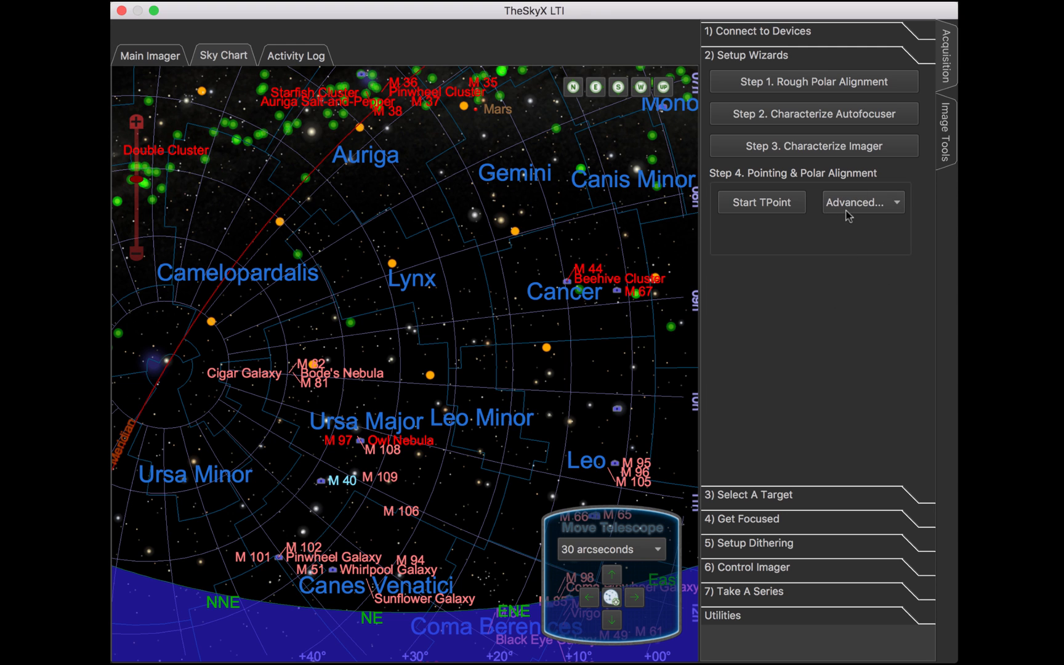
click(779, 204)
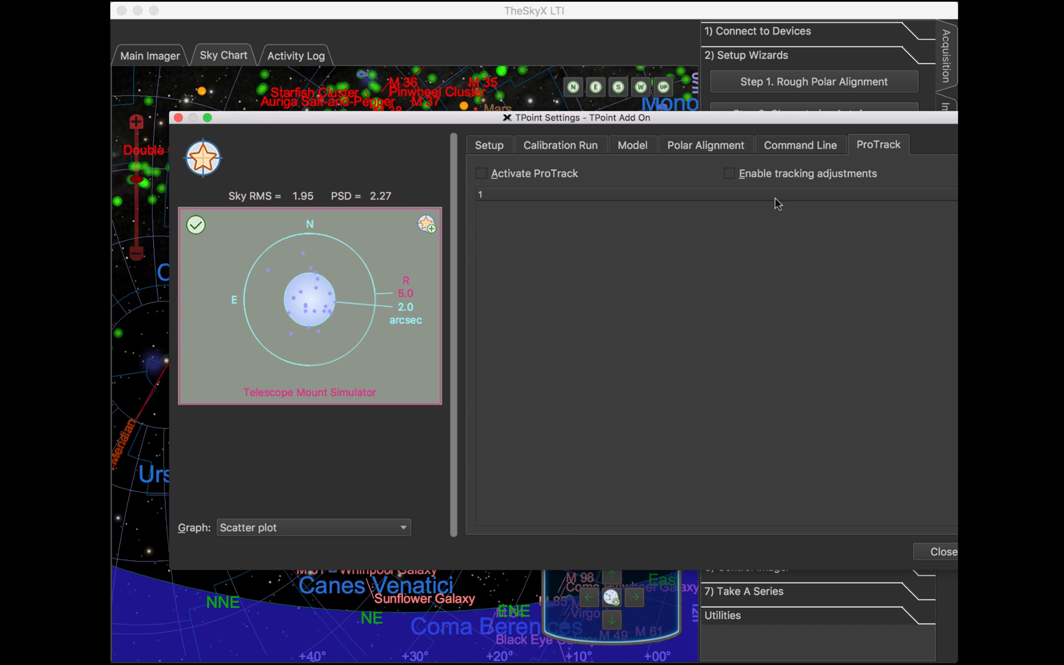
drag(682, 123, 627, 133)
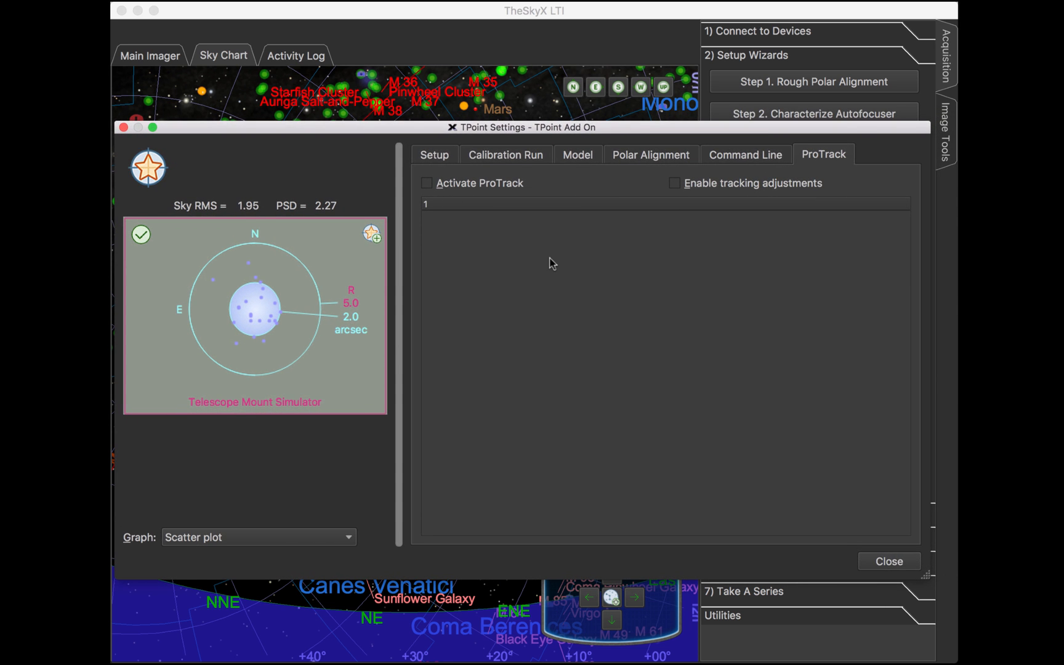
Step: Review the calibration run's pointing samples, the polar alignment report and the ProTrack settings
click(436, 155)
click(484, 155)
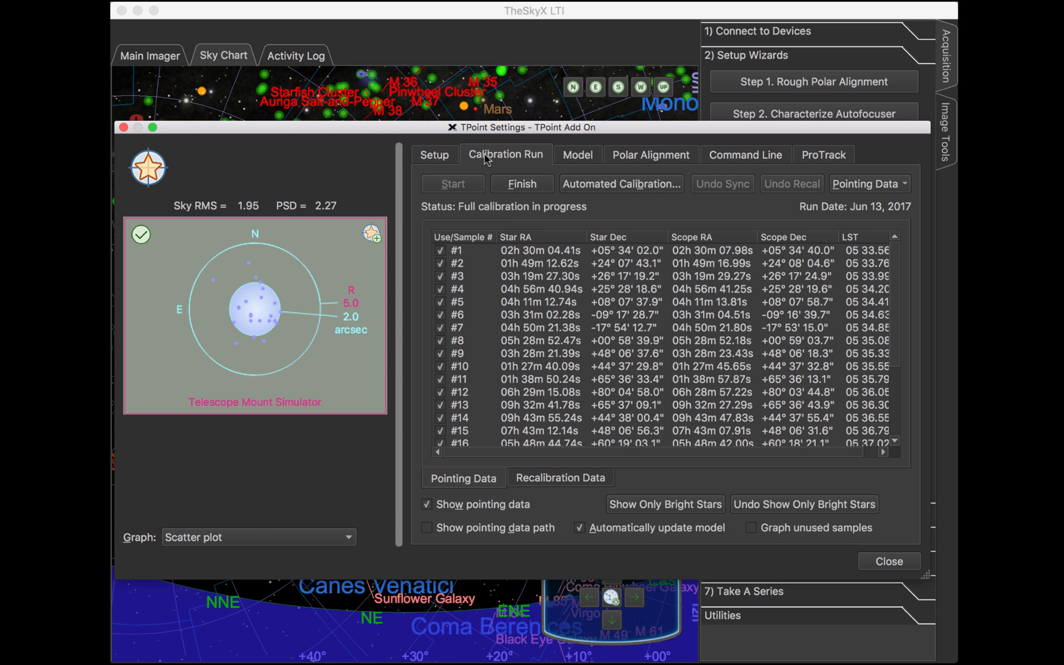
scroll(532, 311, down, 2)
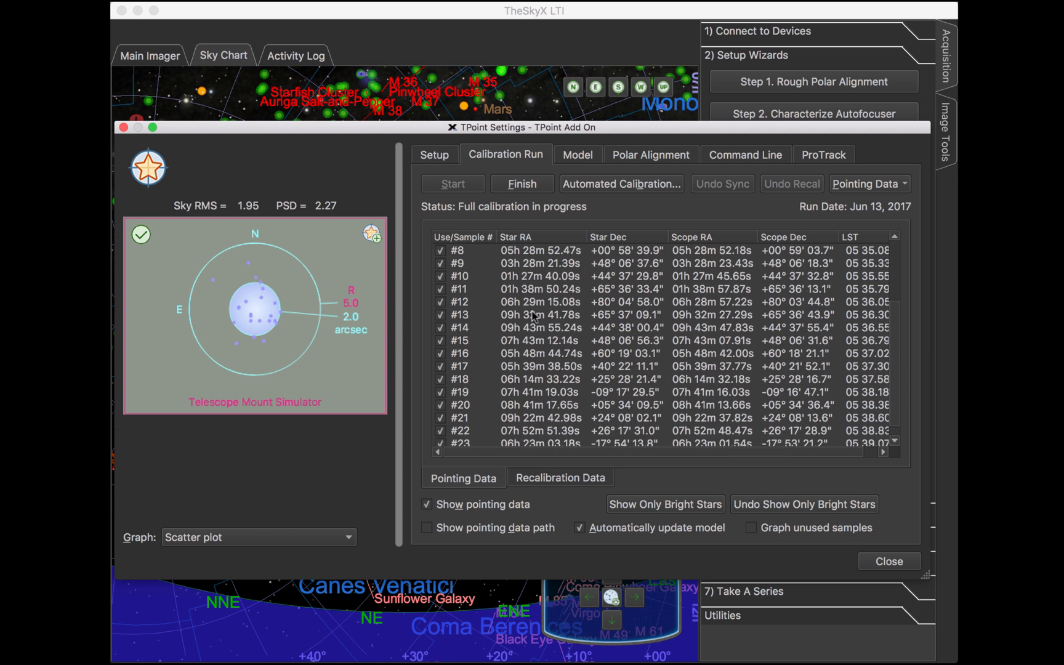
scroll(532, 311, right, 2)
click(639, 155)
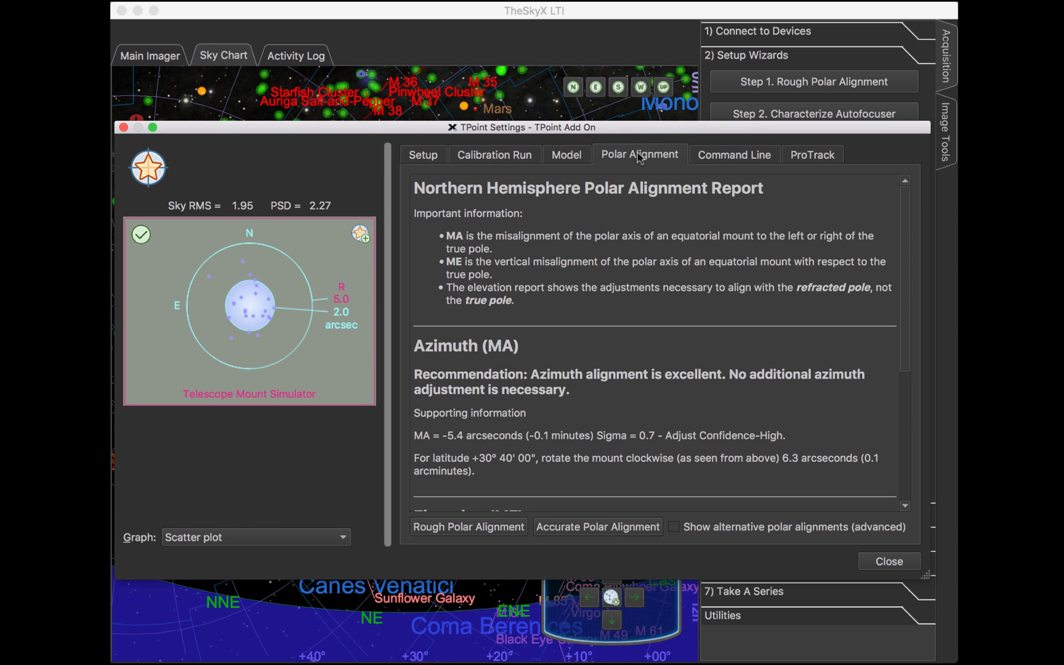
scroll(534, 291, down, 4)
scroll(533, 291, up, 4)
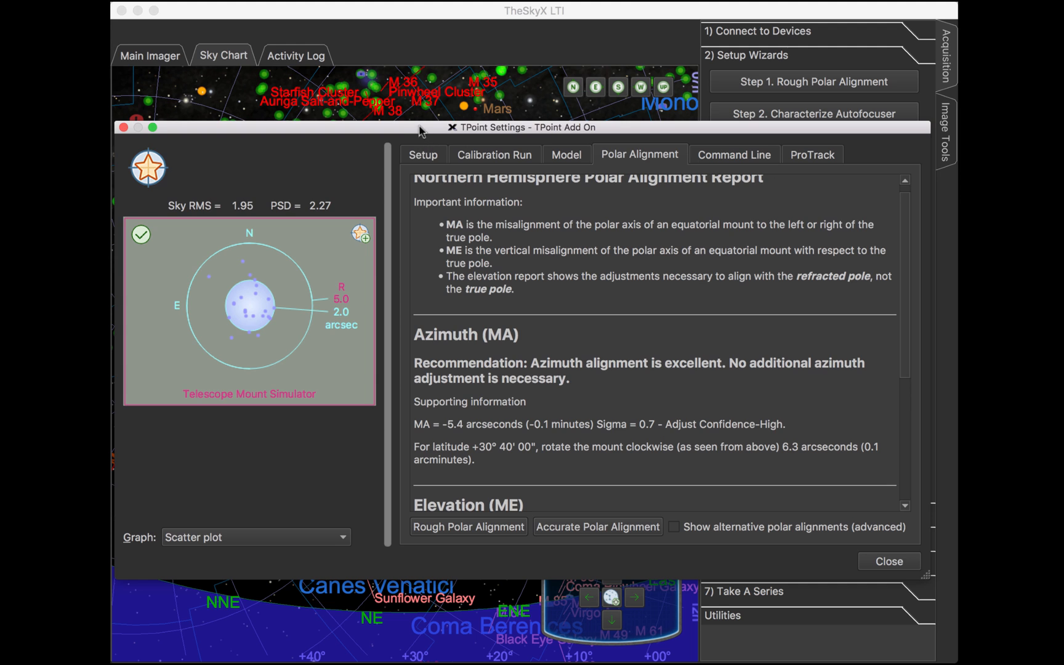
drag(418, 130, 425, 131)
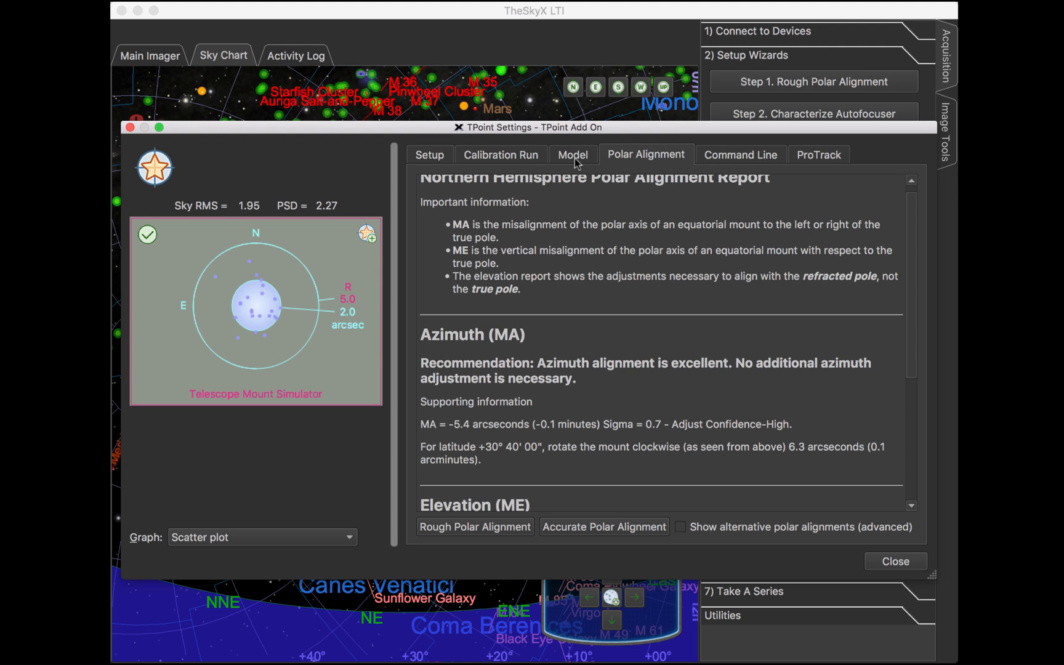
click(804, 157)
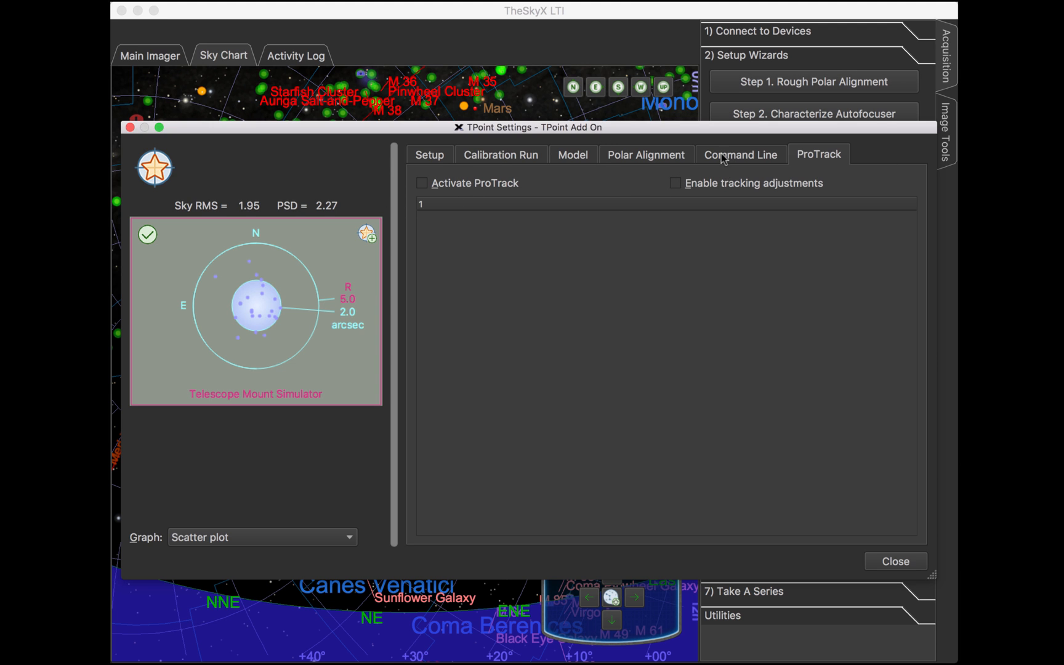
Step: Run Super Model on the pointing model, examine its terms without applying them, and close the TPoint settings
click(571, 153)
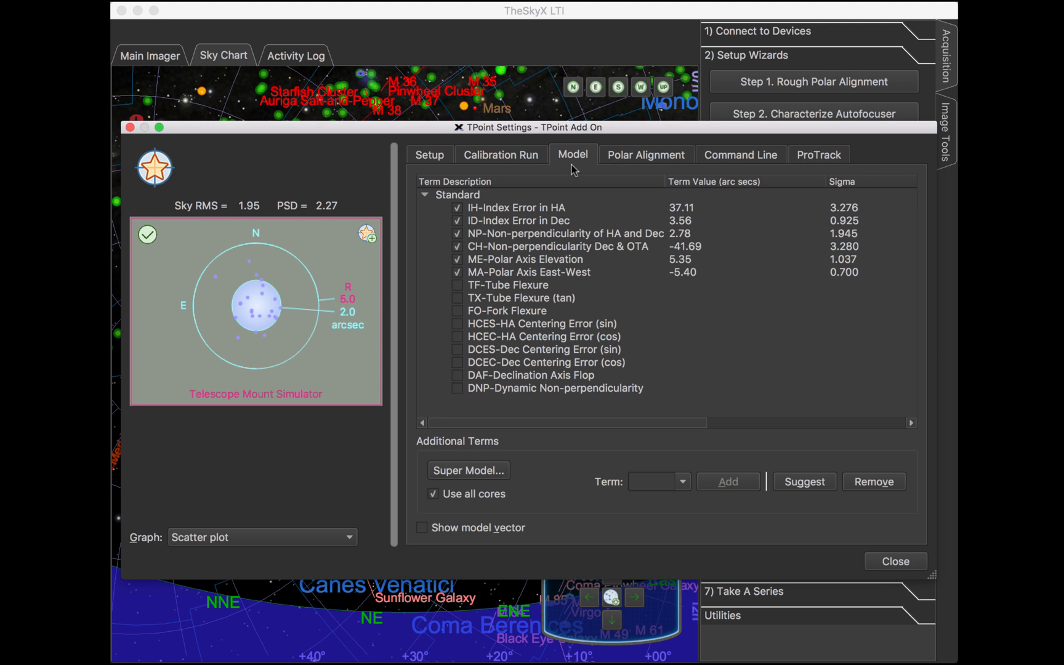
click(477, 471)
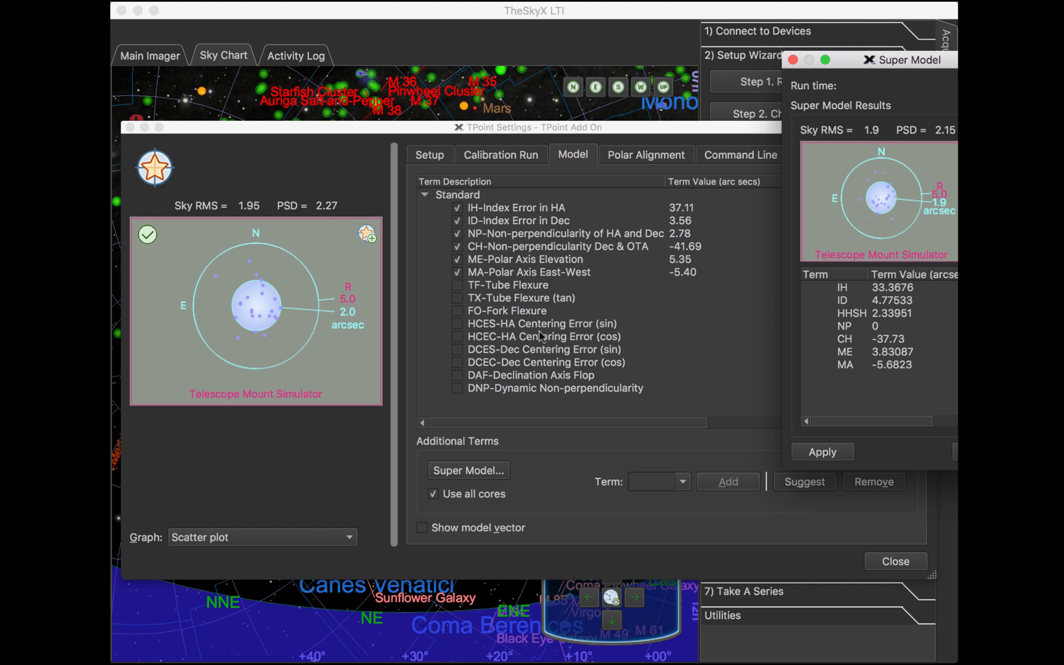
drag(891, 60, 517, 102)
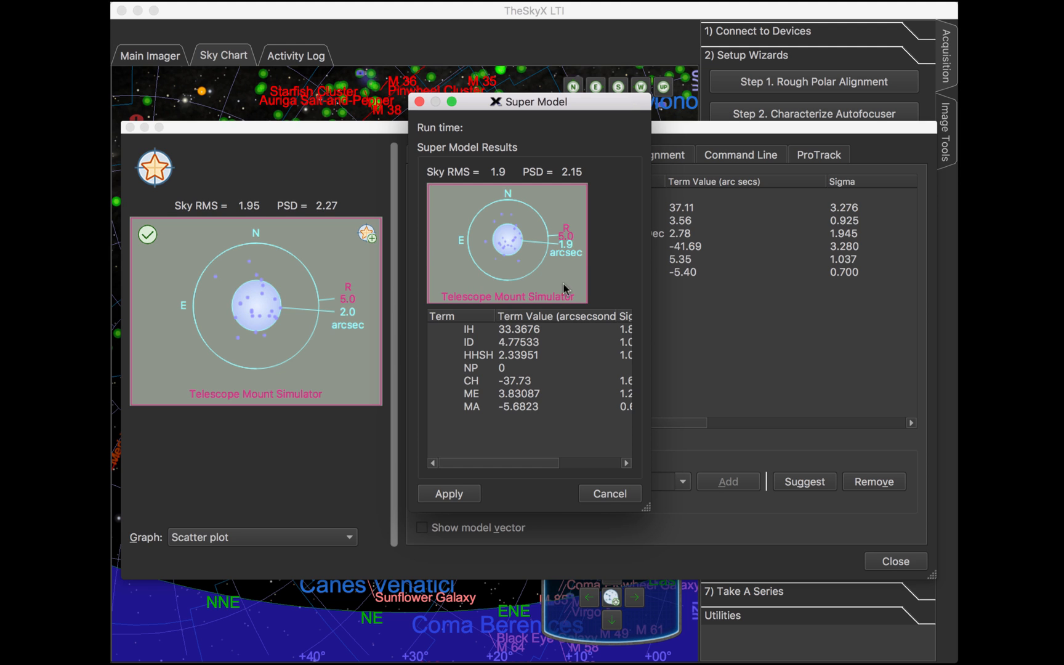
click(611, 496)
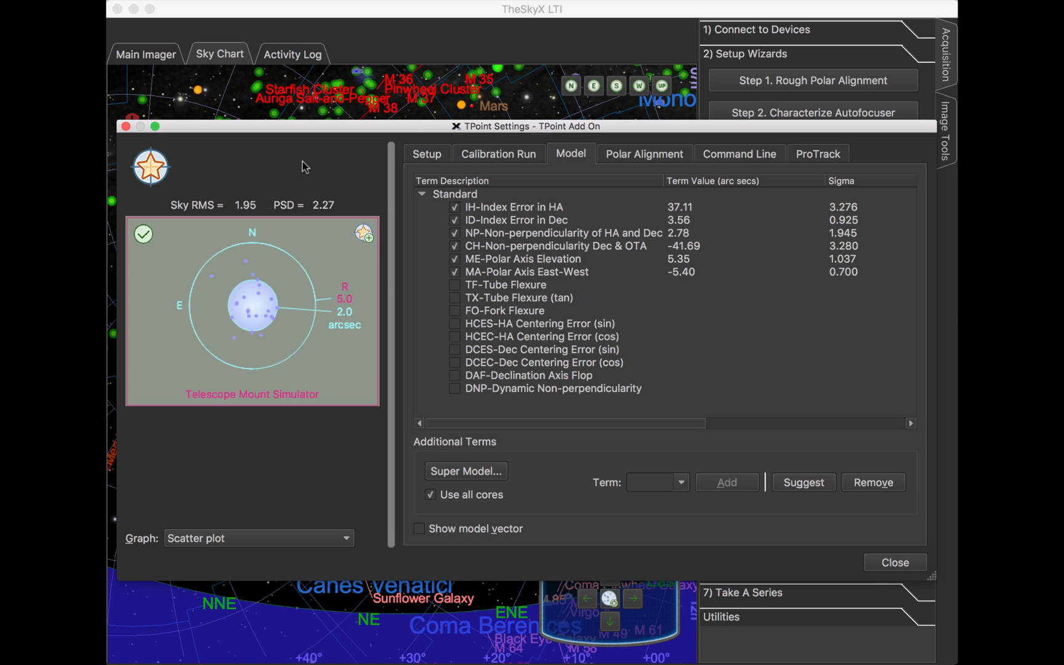
click(886, 562)
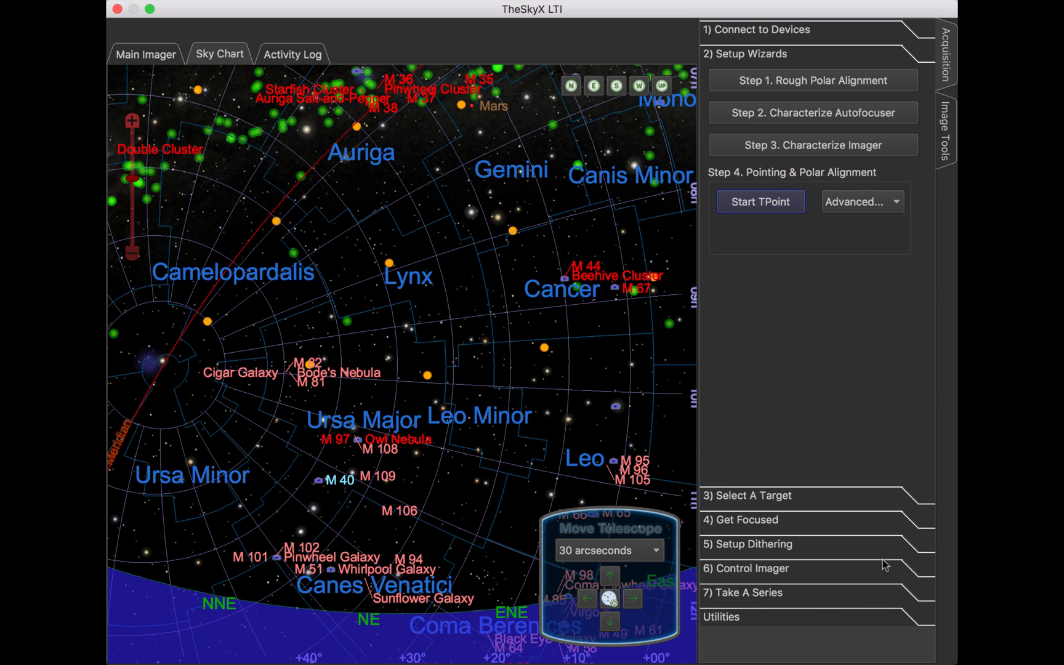